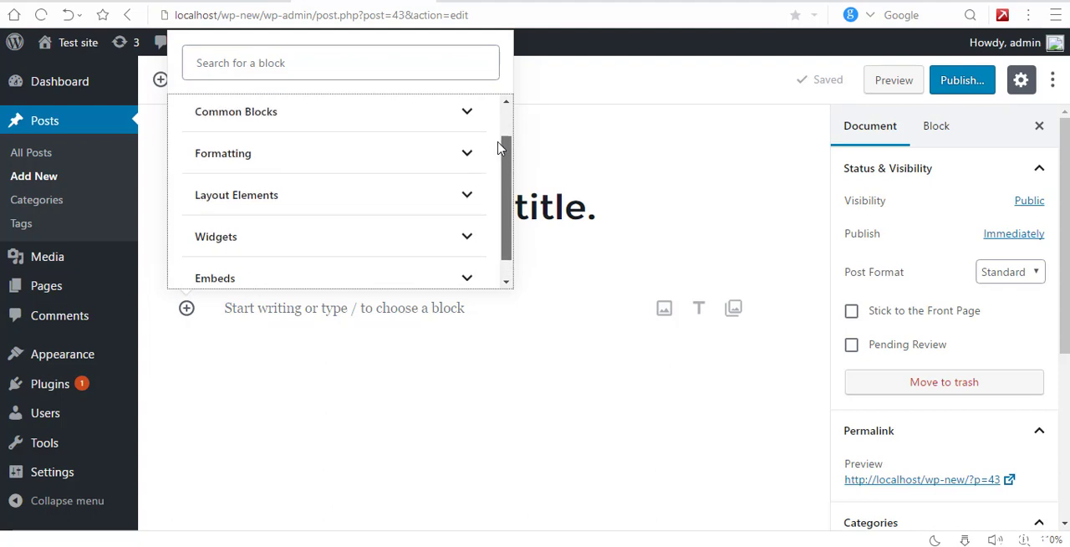
Step: Examine the blocks offered in the Most Used, Common Blocks and Formatting categories of the block inserter
click(276, 117)
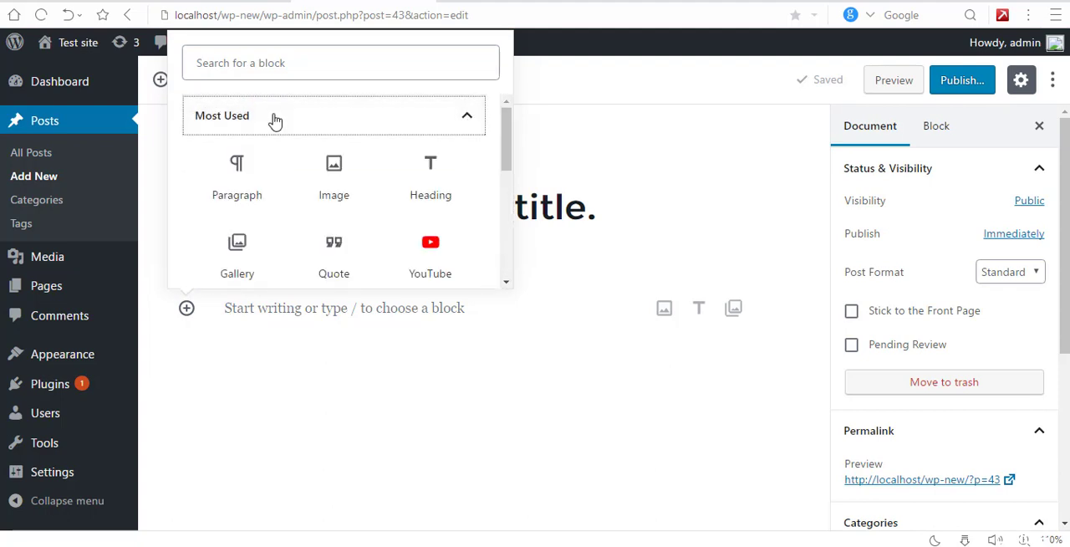
scroll(501, 182, down, 2)
drag(500, 177, 486, 140)
click(470, 121)
scroll(500, 138, down, 2)
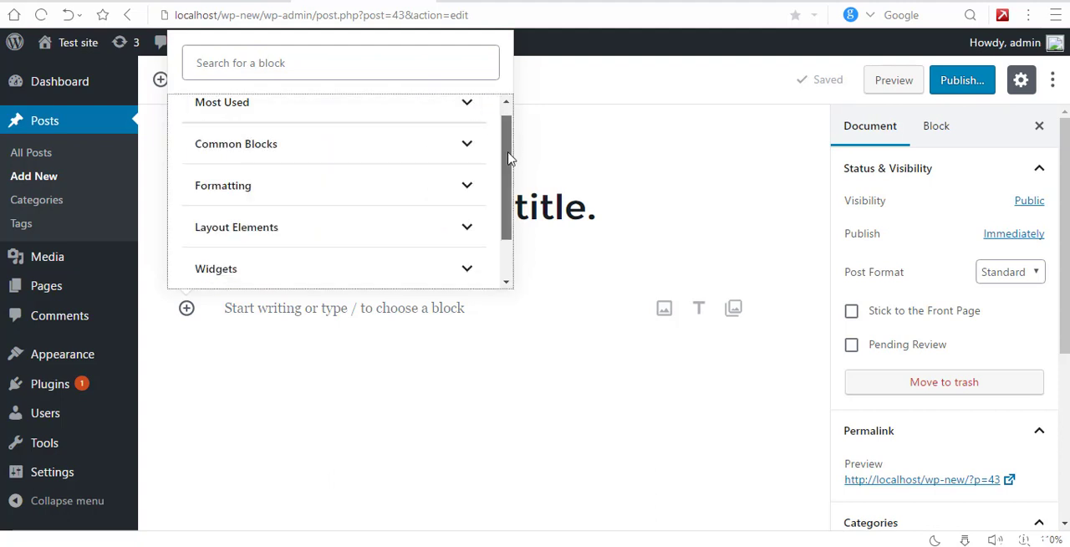
click(463, 110)
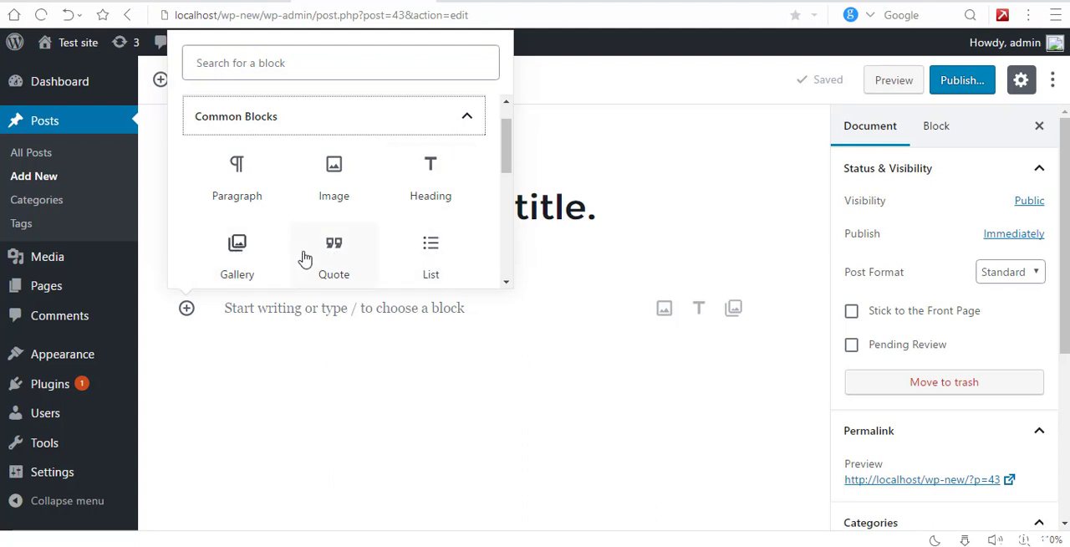
scroll(507, 151, down, 2)
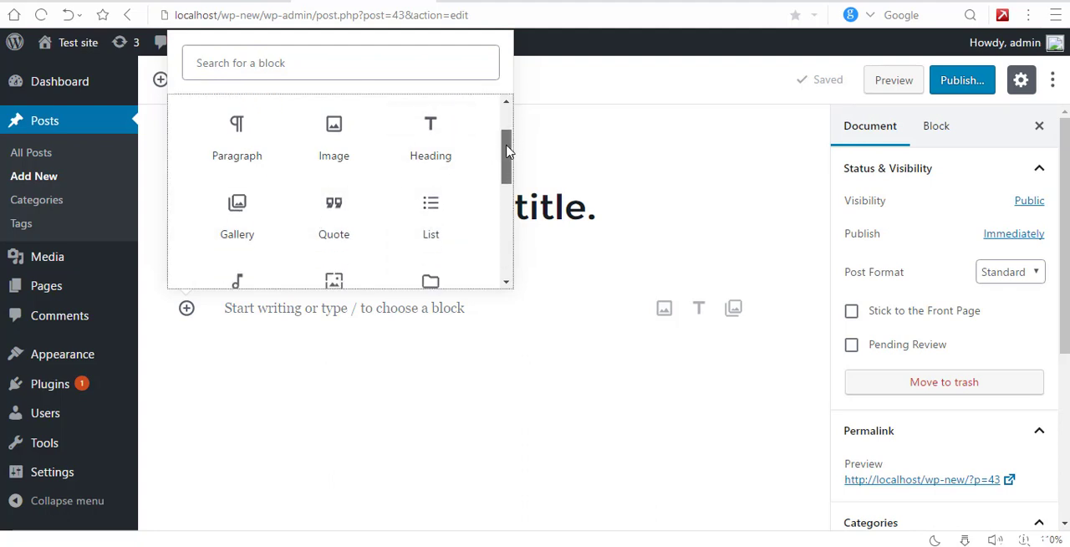
drag(507, 150, 493, 240)
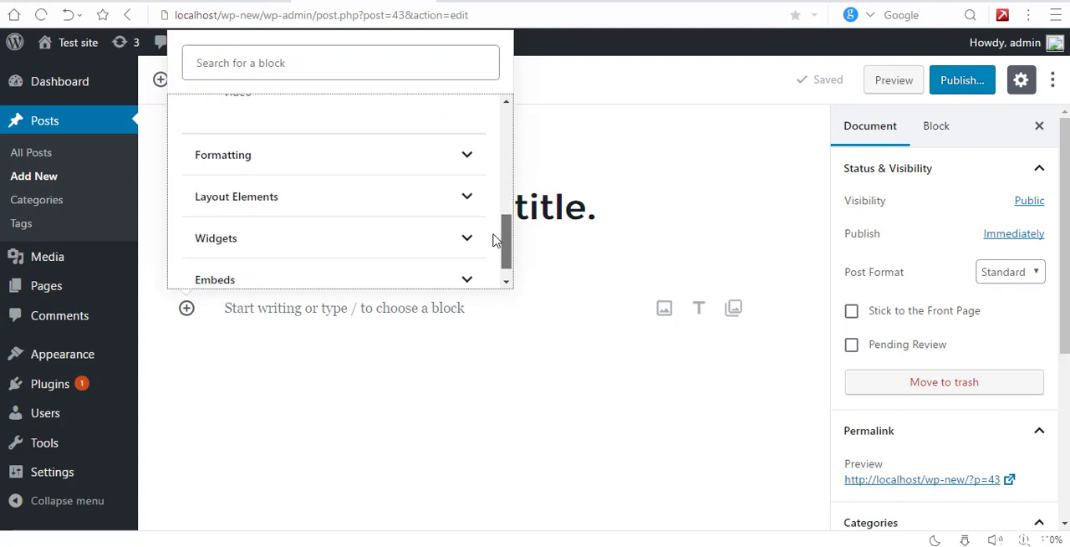
scroll(487, 236, down, 1)
click(459, 132)
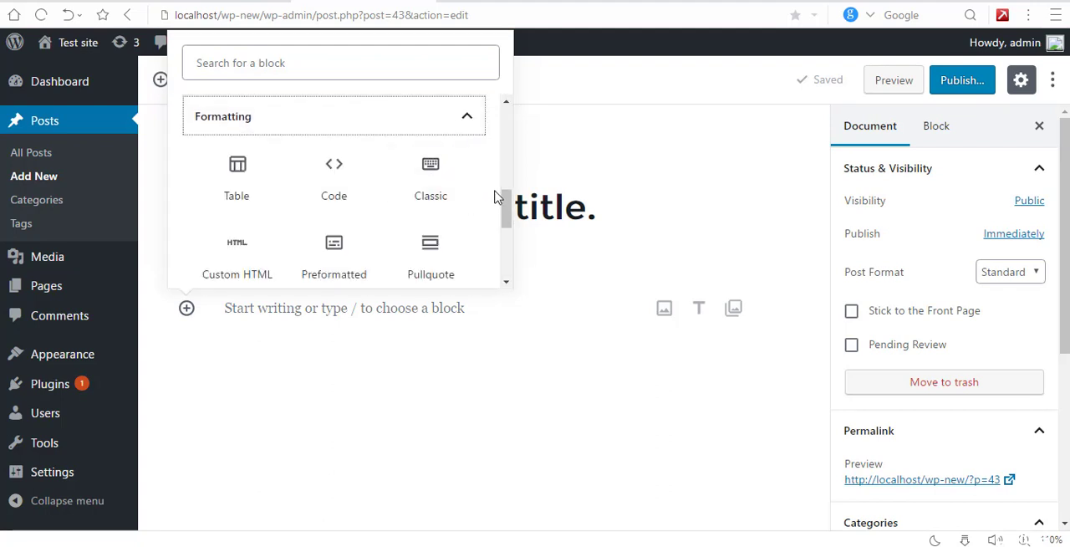
scroll(500, 205, down, 1)
scroll(505, 217, down, 1)
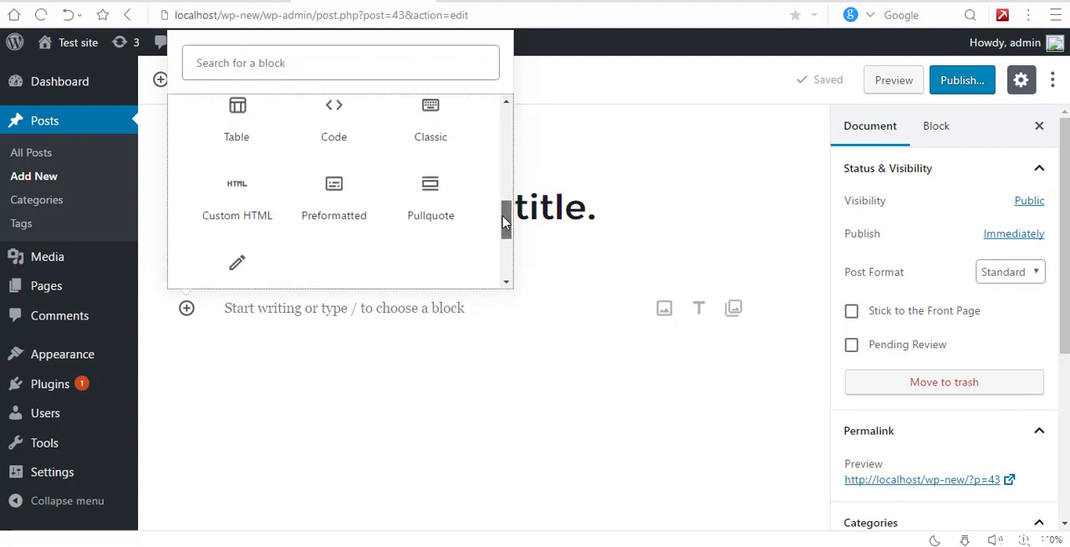
scroll(496, 204, up, 5)
click(471, 161)
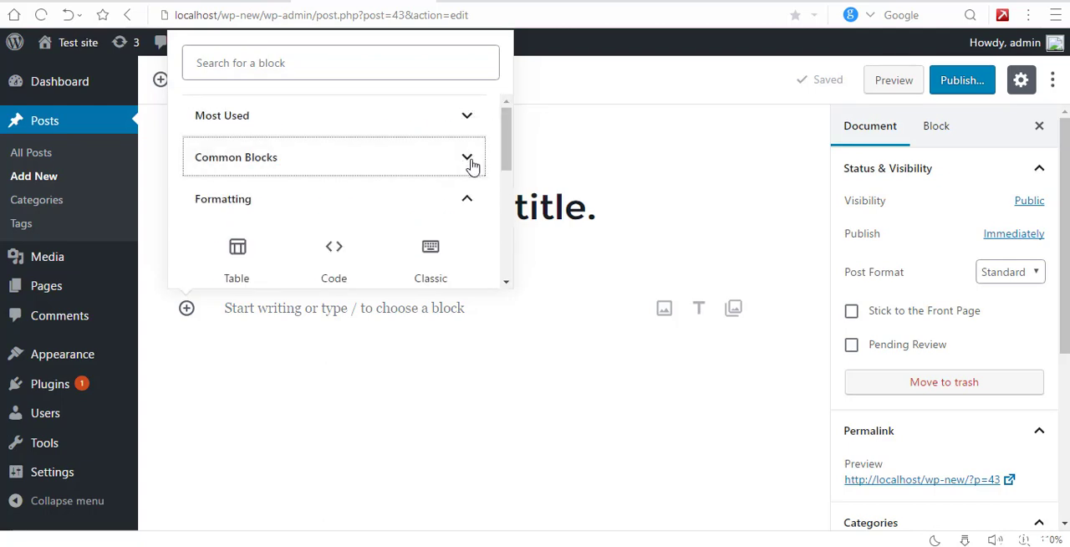
click(471, 198)
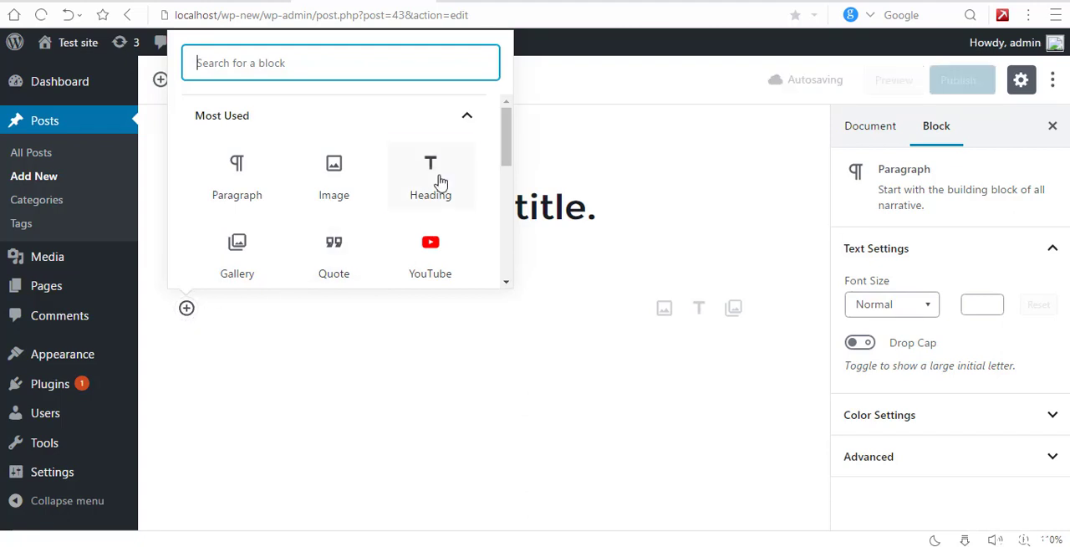
Step: Add a Heading block reading "This is a heading tag" below the title and set its level to H4
click(439, 181)
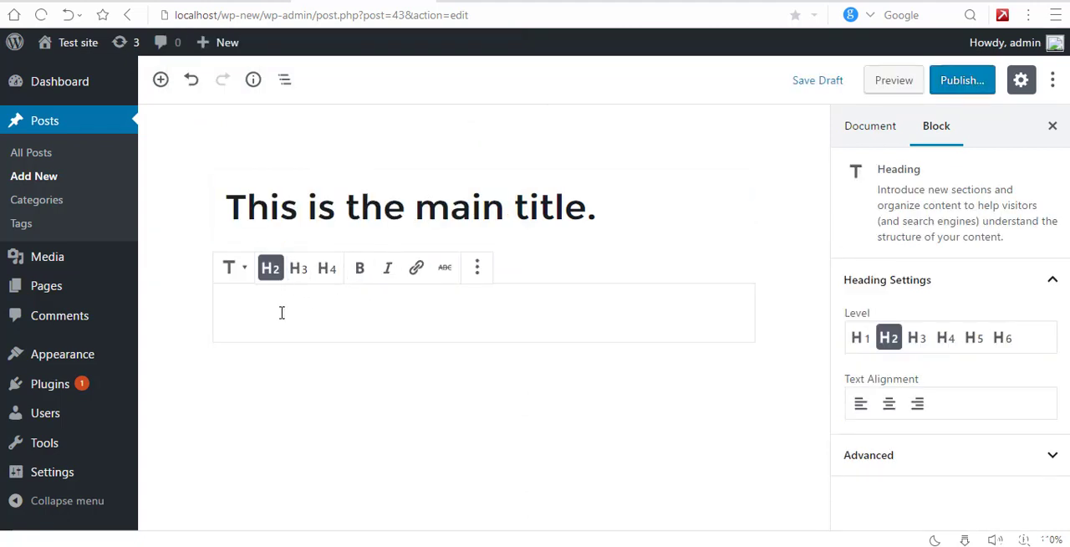
text(This is a)
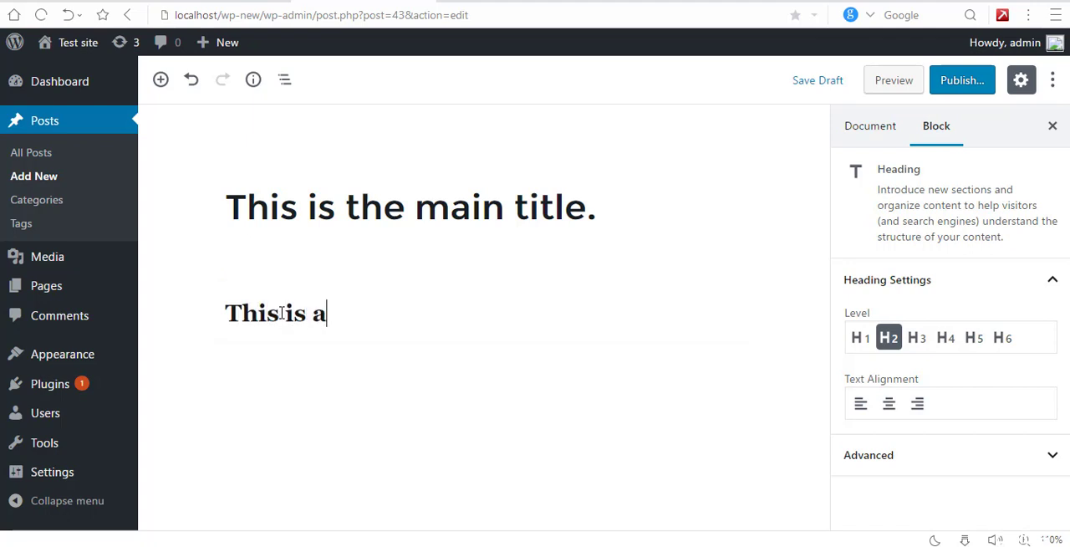
text( heading tag)
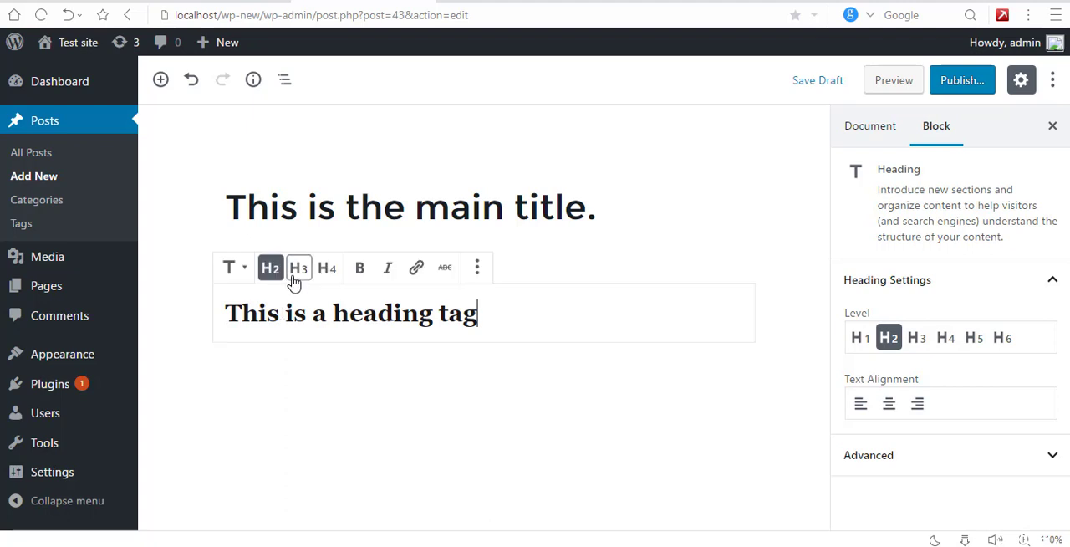
click(294, 280)
click(325, 276)
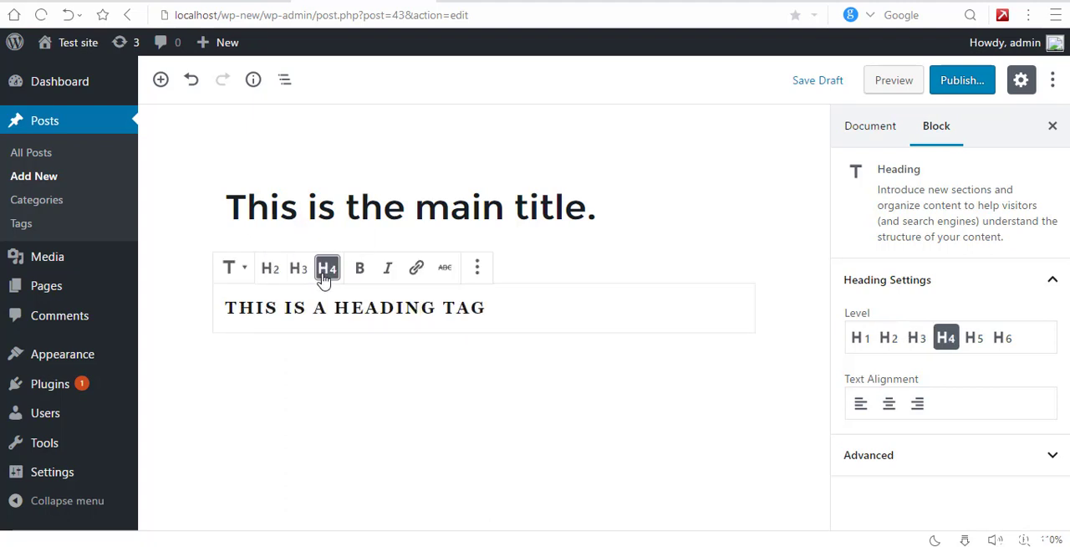
drag(487, 308, 218, 319)
click(447, 279)
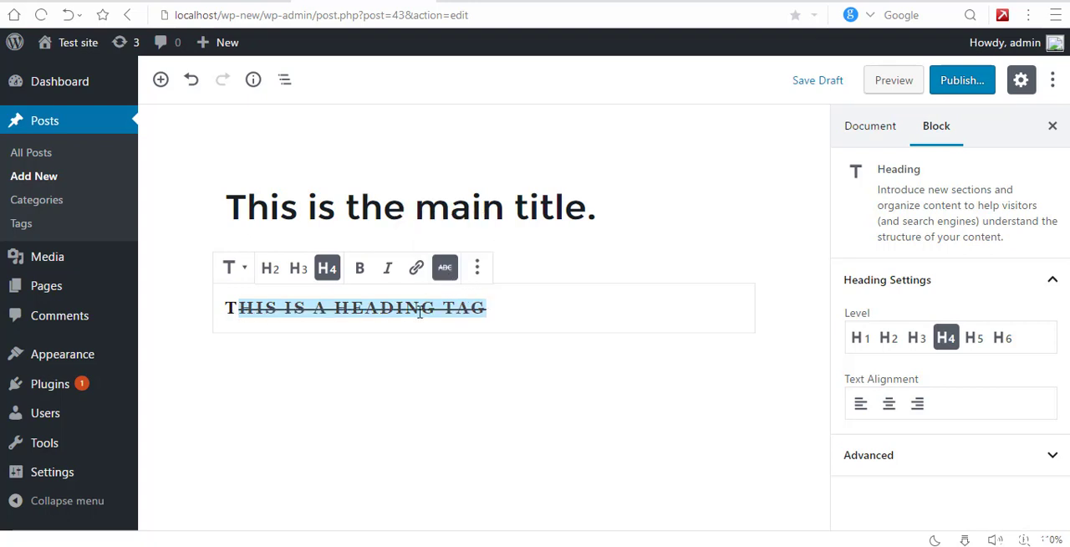
click(443, 281)
click(416, 278)
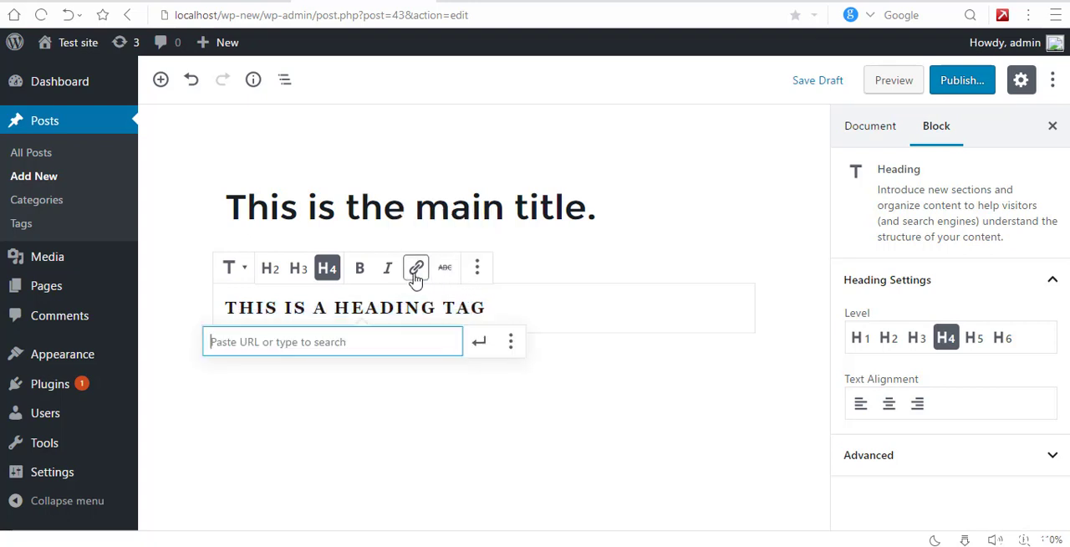
text(http://ramstud)
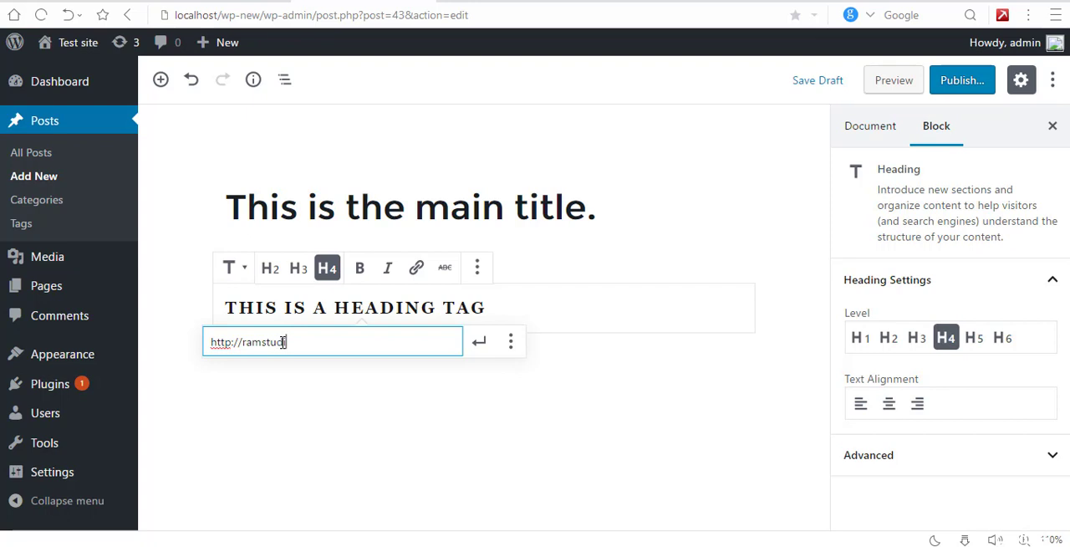
text(ioteam.com)
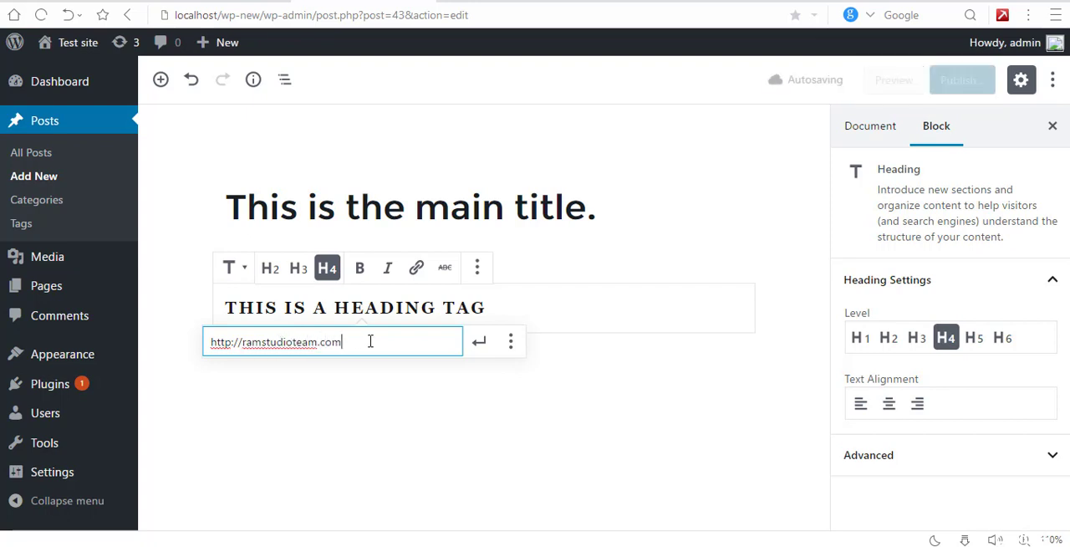
click(479, 341)
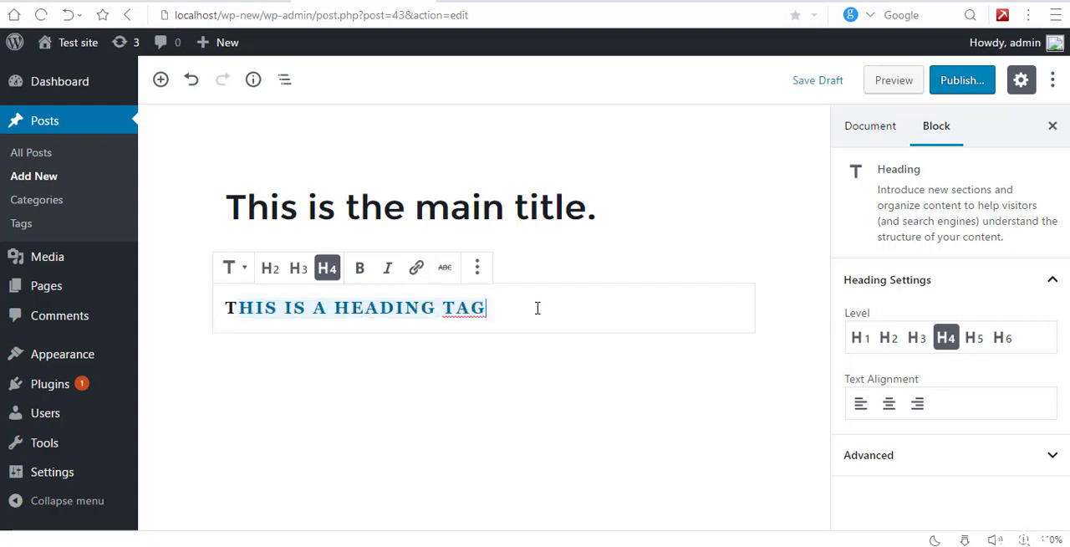
Step: Transform the linked heading block into a paragraph
click(234, 269)
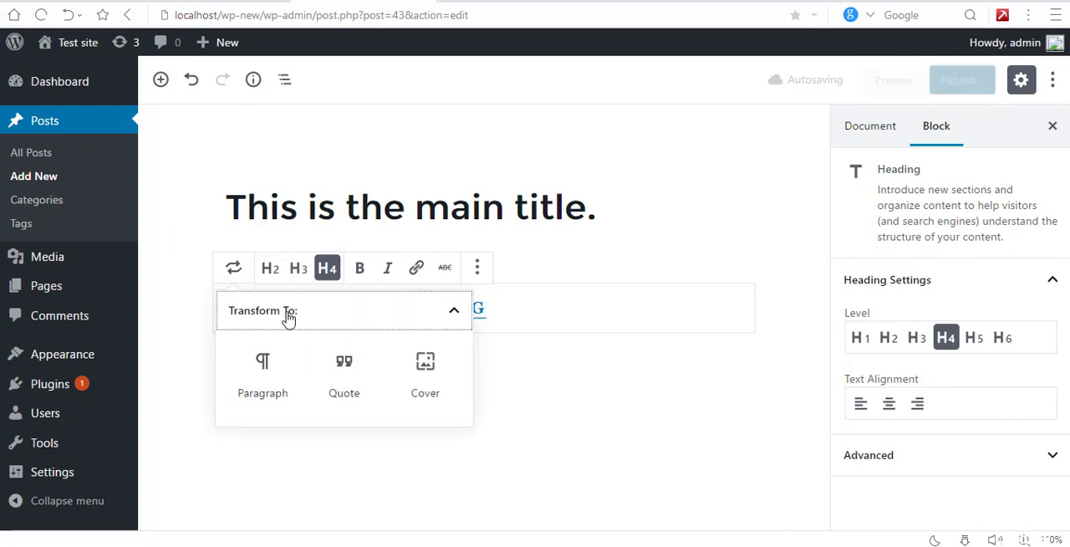
click(273, 368)
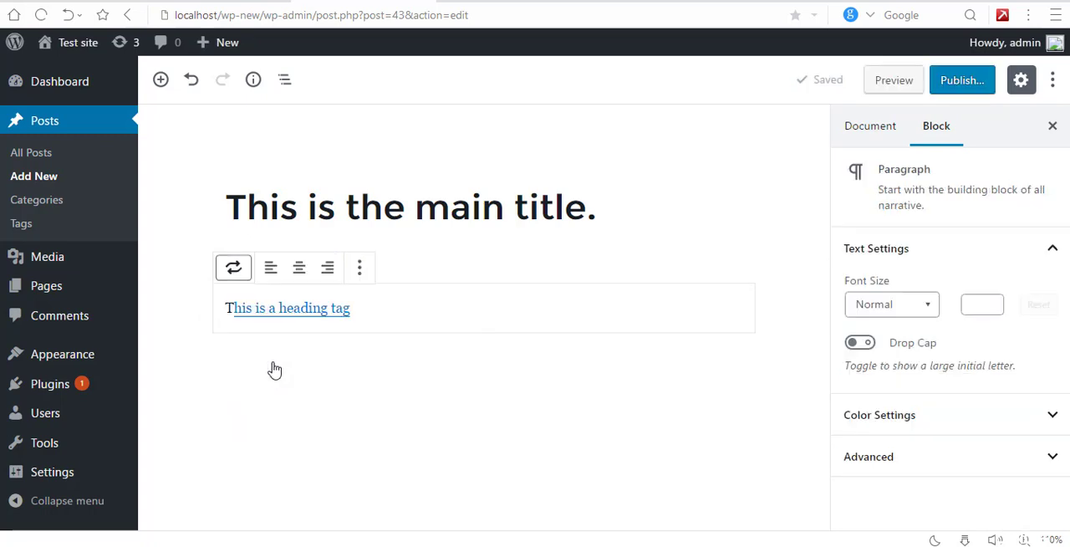
click(362, 315)
Step: Review the block types the paragraph can be transformed to and its additional block options
click(232, 267)
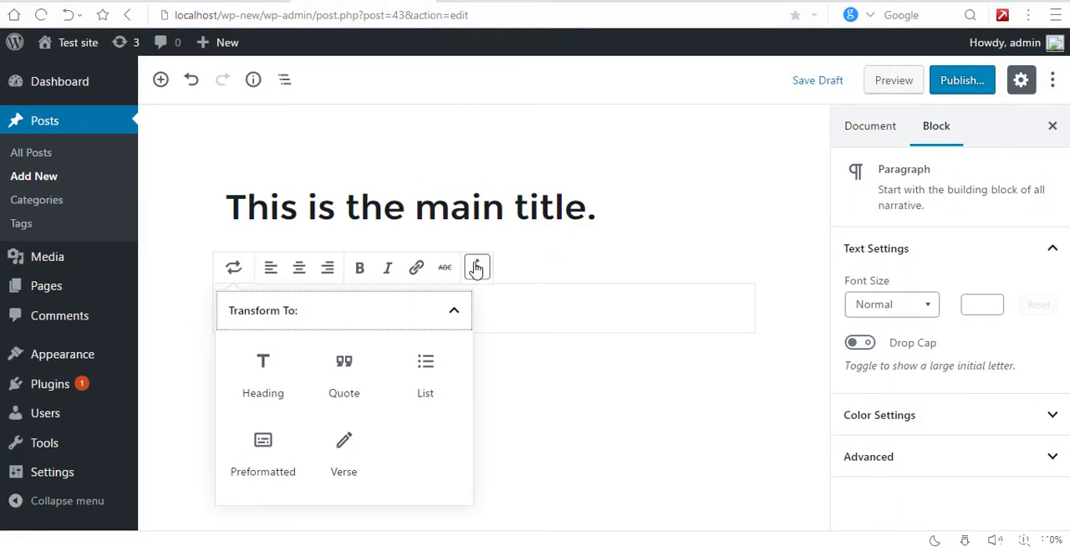
click(476, 267)
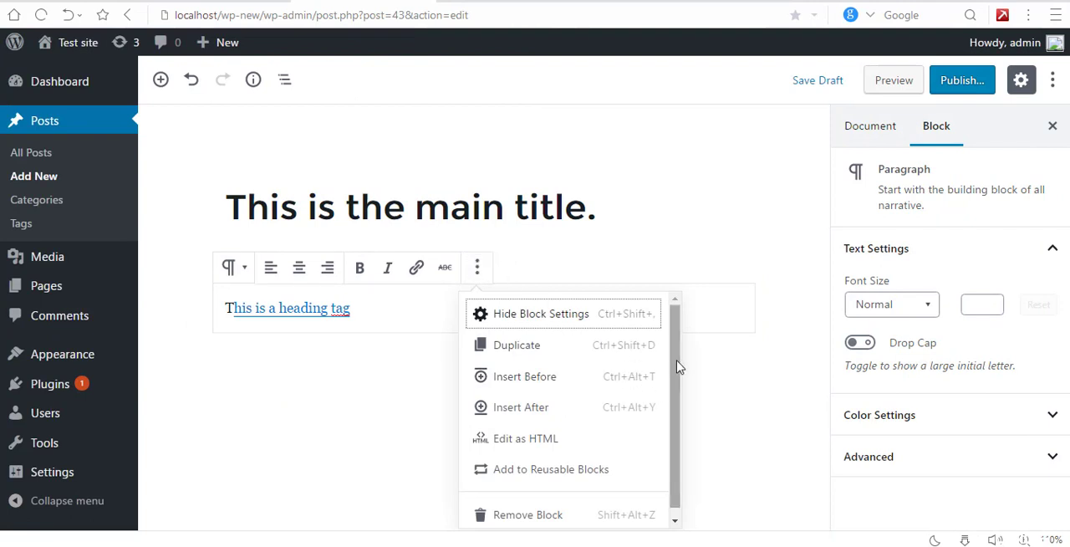
scroll(678, 372, down, 1)
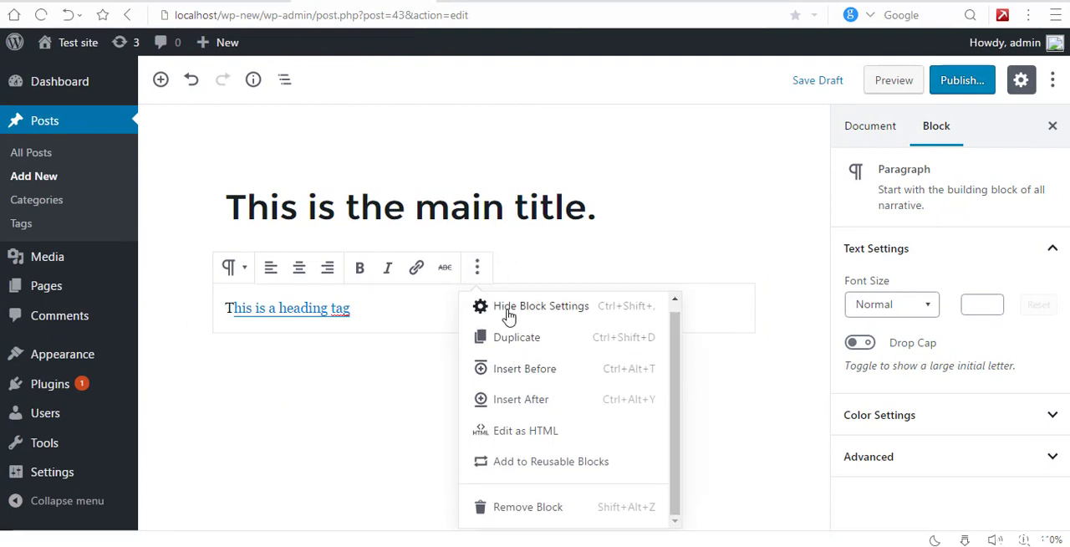
click(394, 312)
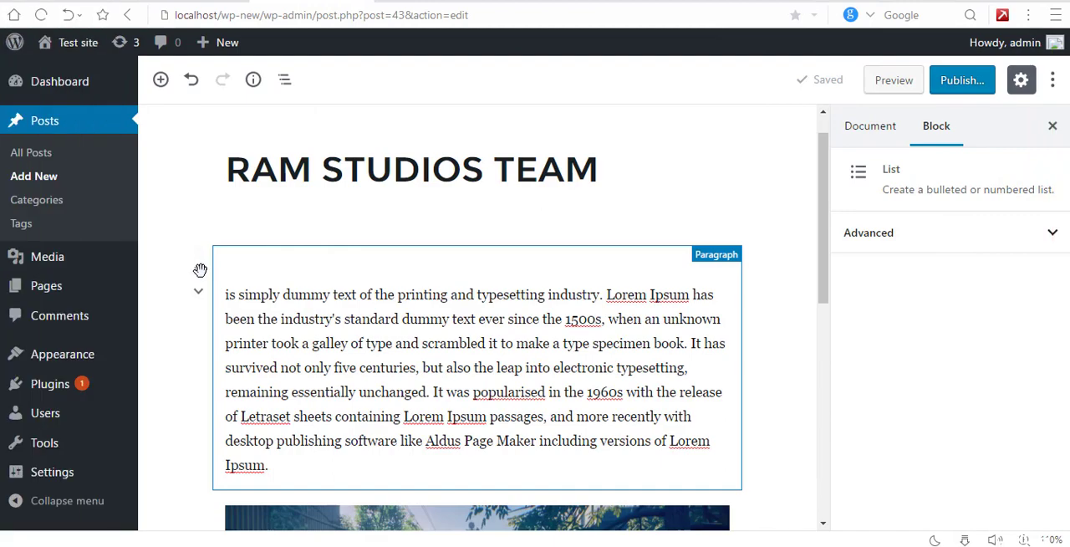
Step: Move the dummy-text paragraph below the image in the RAM STUDIOS TEAM post
scroll(200, 275, down, 2)
drag(199, 107, 262, 520)
scroll(262, 446, up, 3)
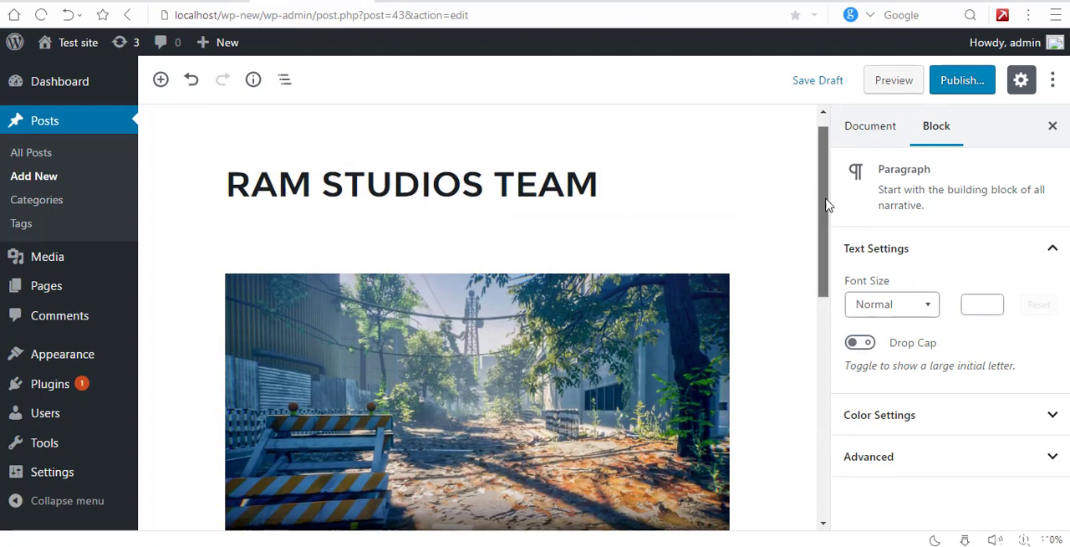
drag(826, 203, 769, 289)
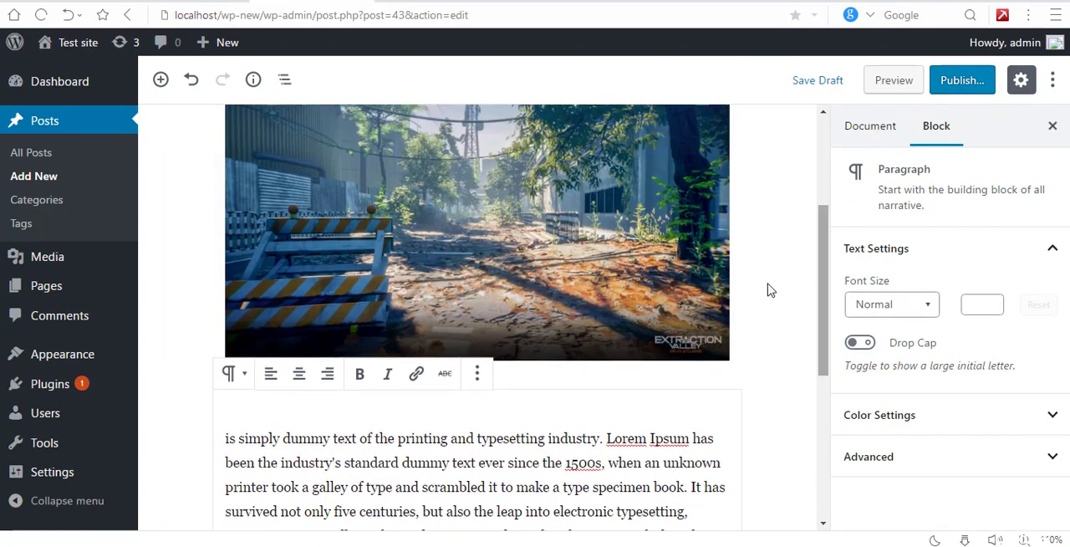
drag(197, 406, 208, 76)
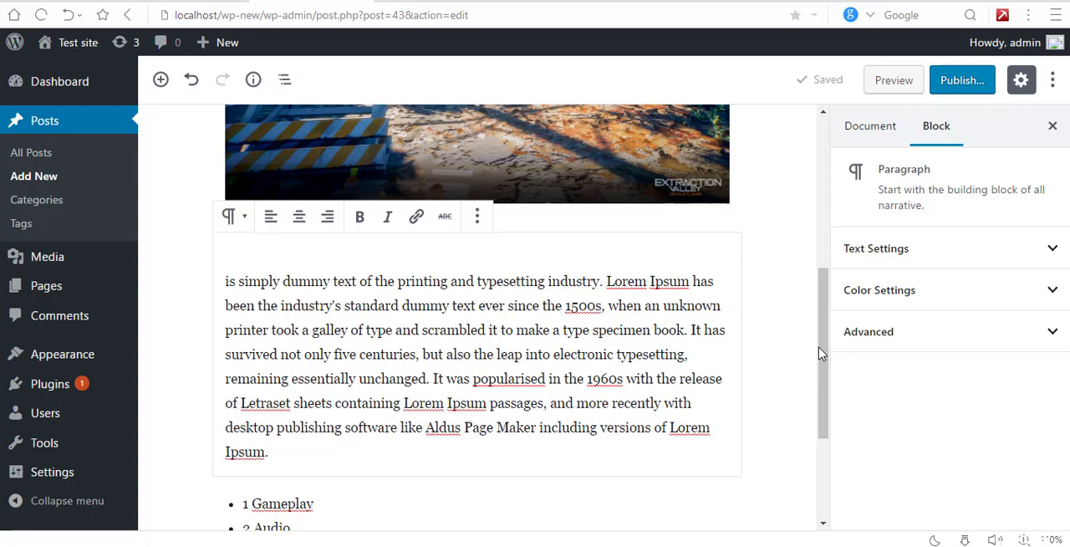
Step: Try the Medium, Large and Huge font sizes on the dummy-text paragraph, and return it to Normal
scroll(826, 359, down, 1)
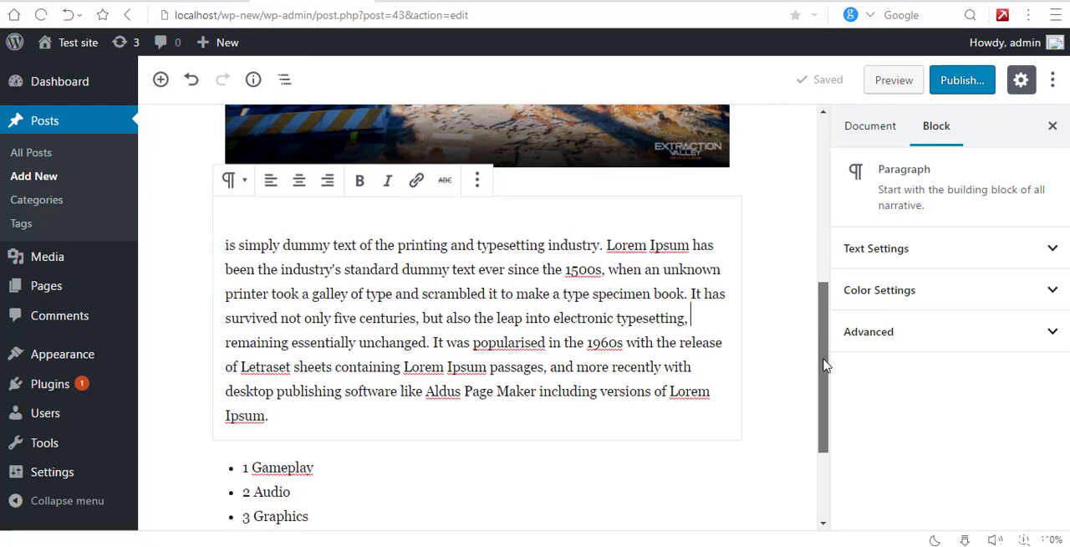
click(884, 264)
click(888, 305)
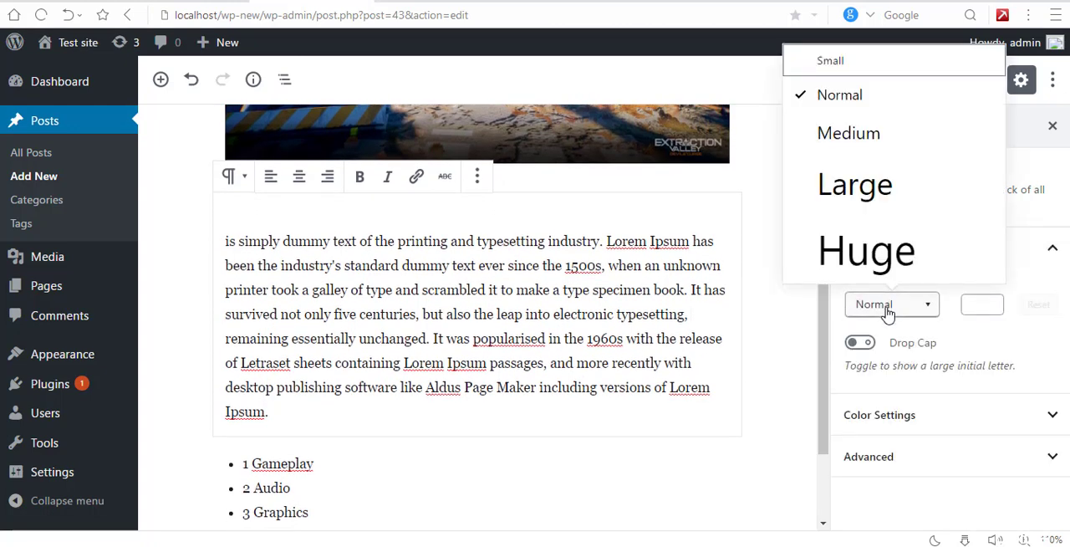
click(849, 136)
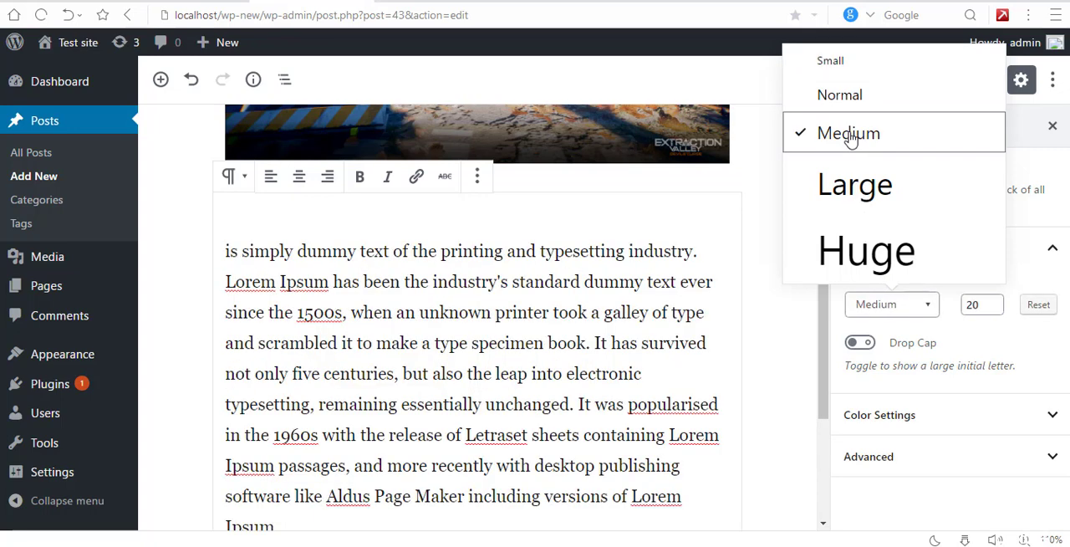
click(854, 180)
click(864, 255)
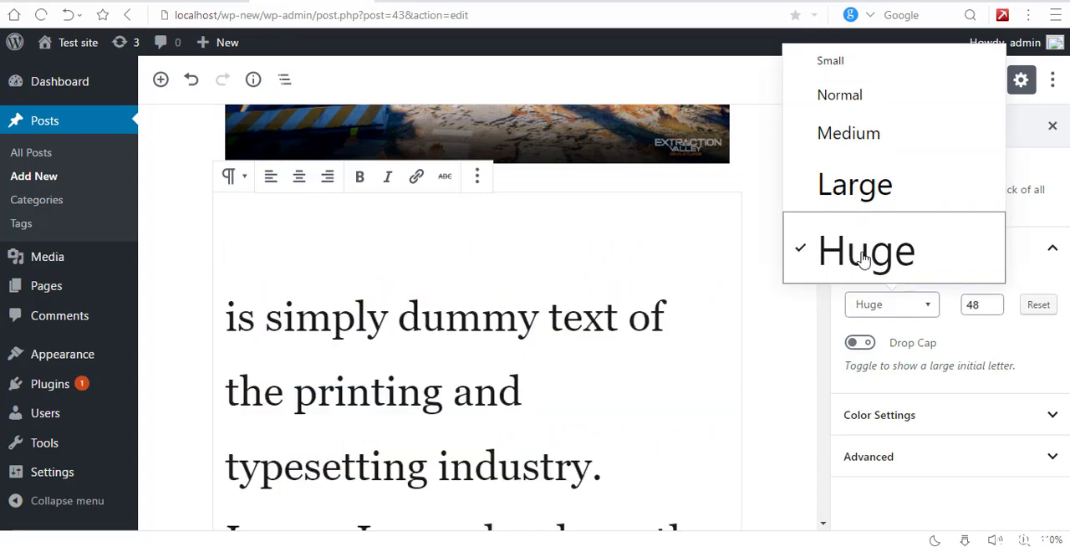
click(842, 99)
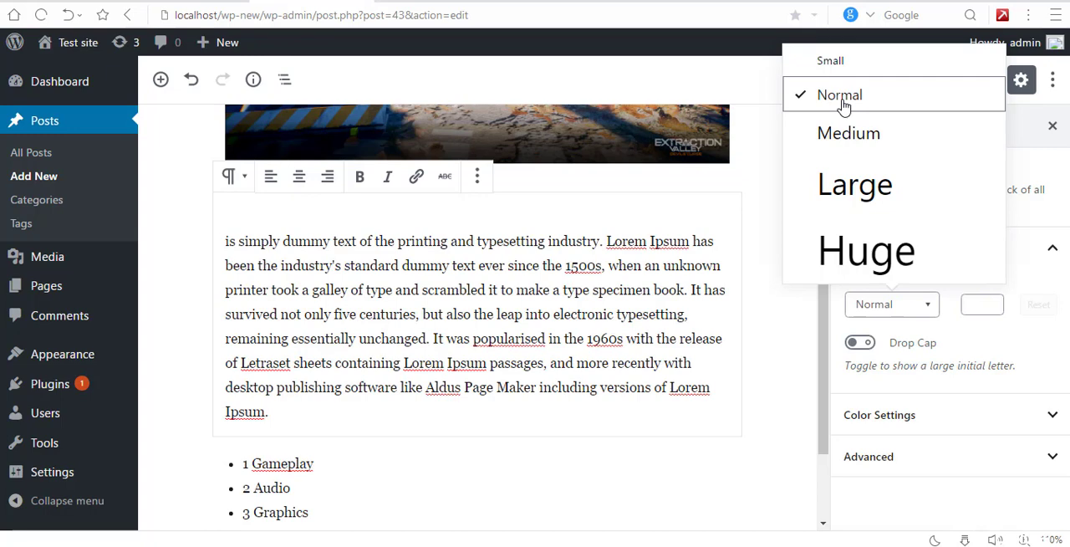
click(1022, 333)
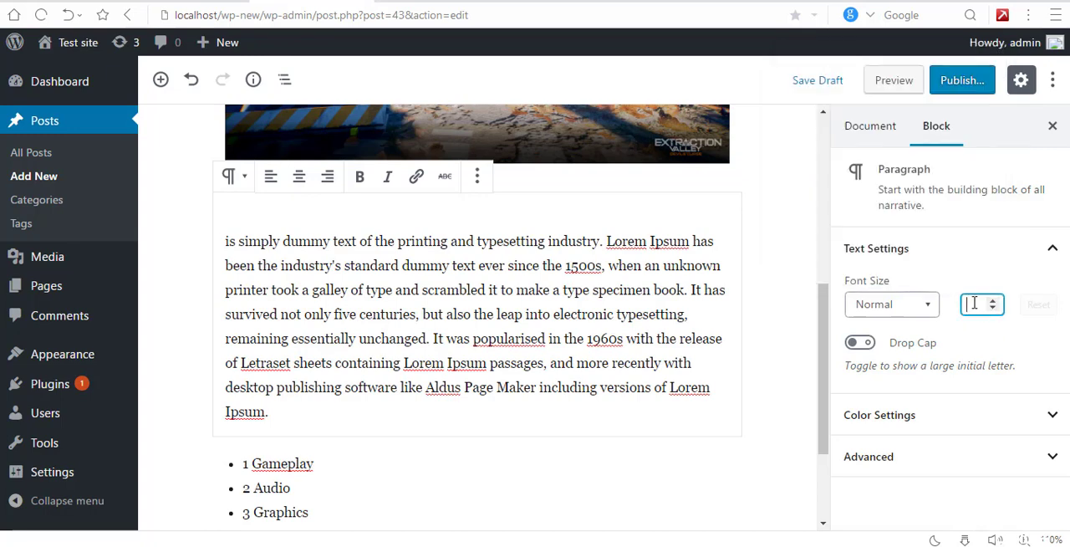
Step: Give the dummy-text paragraph a custom font size of 11 and reset it to the default
text(11)
click(1004, 343)
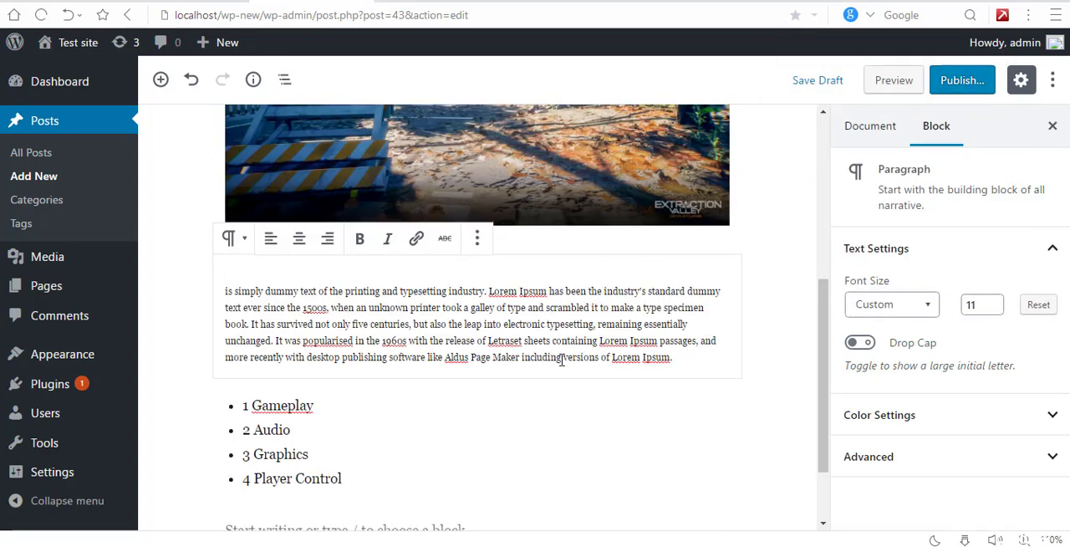
click(1043, 311)
Step: Turn on Drop Cap for the dummy-text paragraph
click(860, 344)
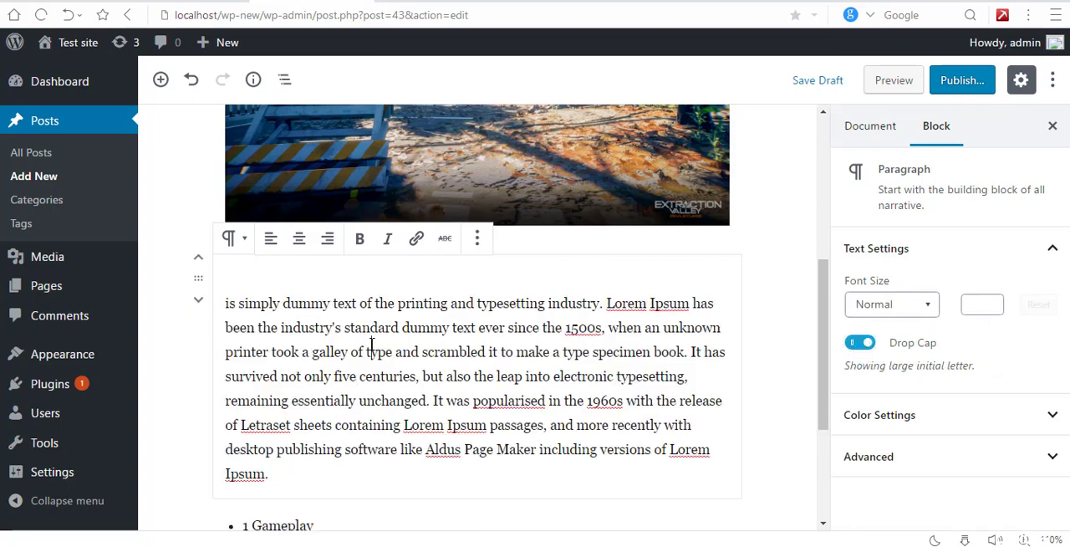
Step: Turn off Drop Cap for the dummy-text paragraph, and select and deselect all blocks of the post
click(868, 348)
click(608, 368)
key(ctrl+a)
key(ctrl+a)
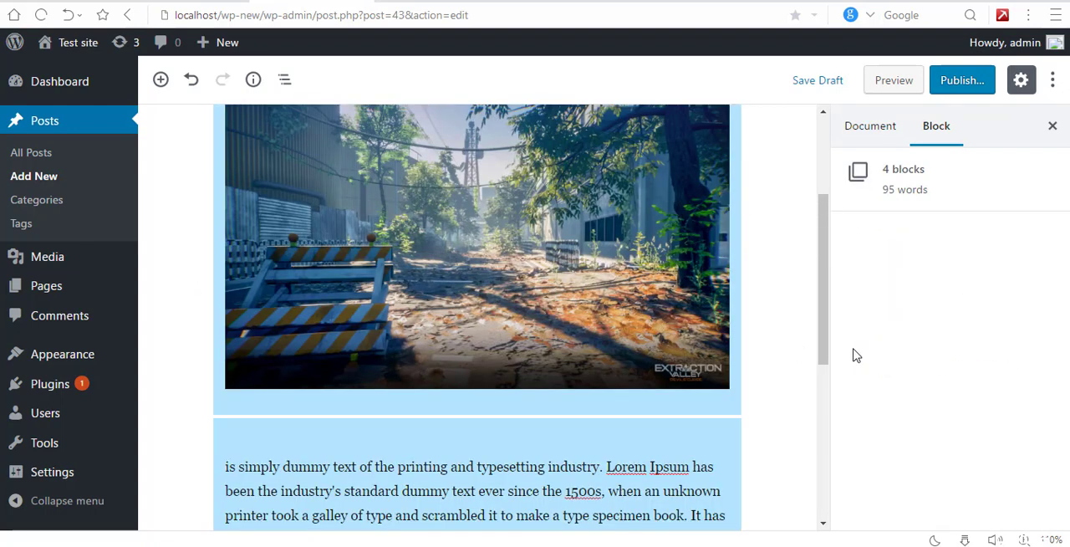
click(699, 418)
scroll(897, 442, down, 3)
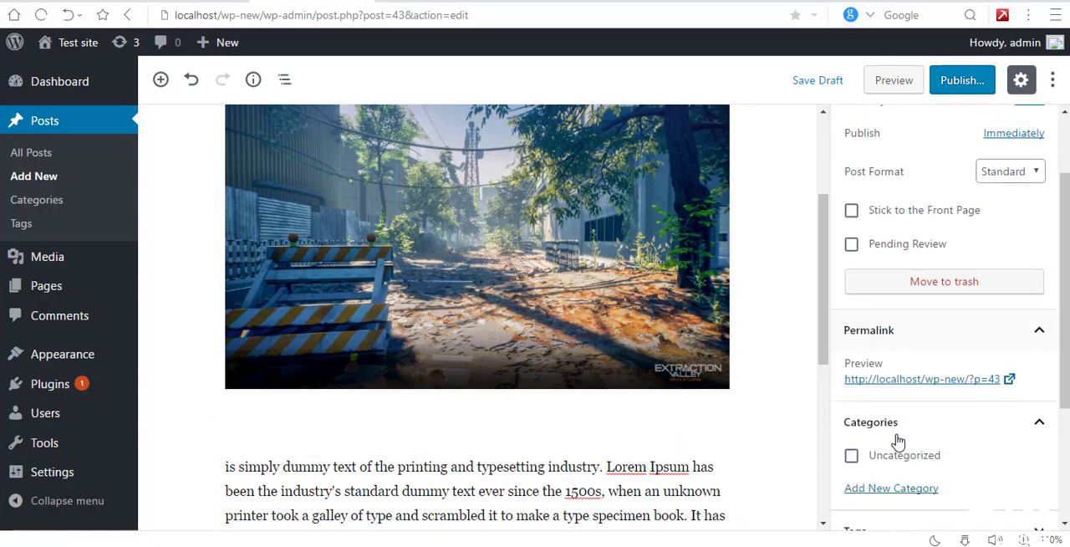
scroll(770, 423, down, 4)
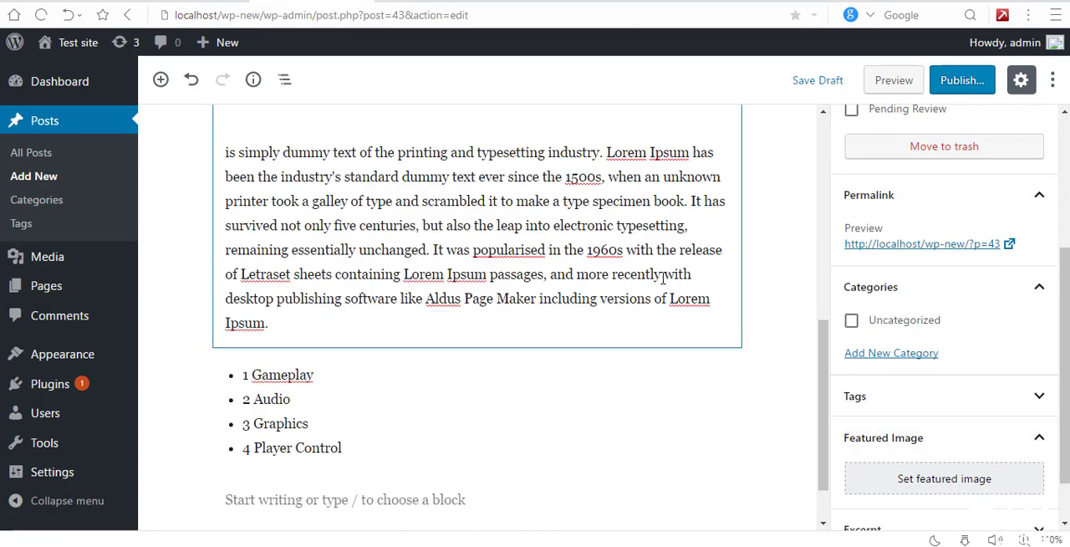
Step: Try black and dark gray backgrounds on the dummy-text paragraph, and set its background color to light gray
click(661, 276)
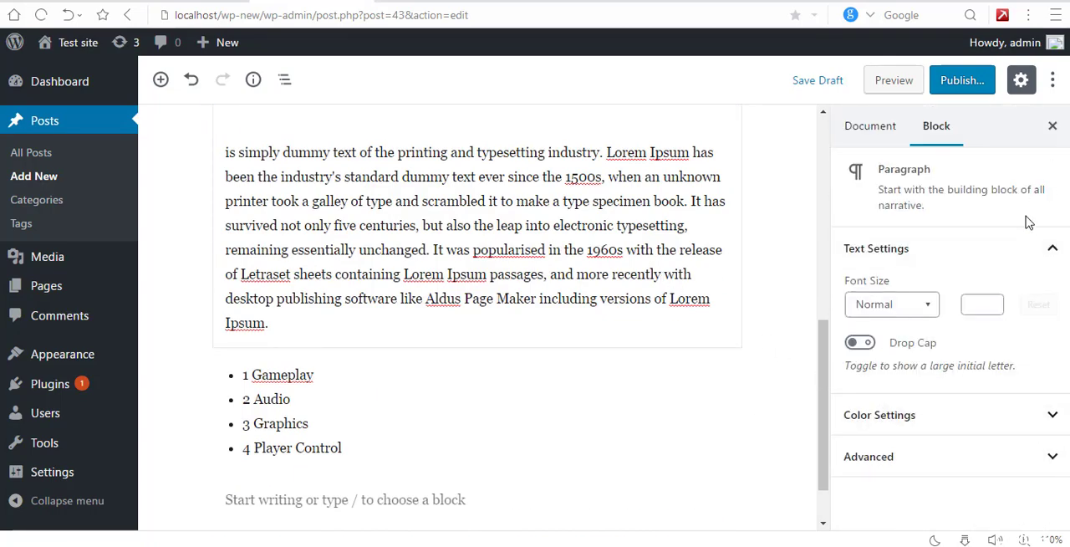
click(1051, 255)
click(1041, 288)
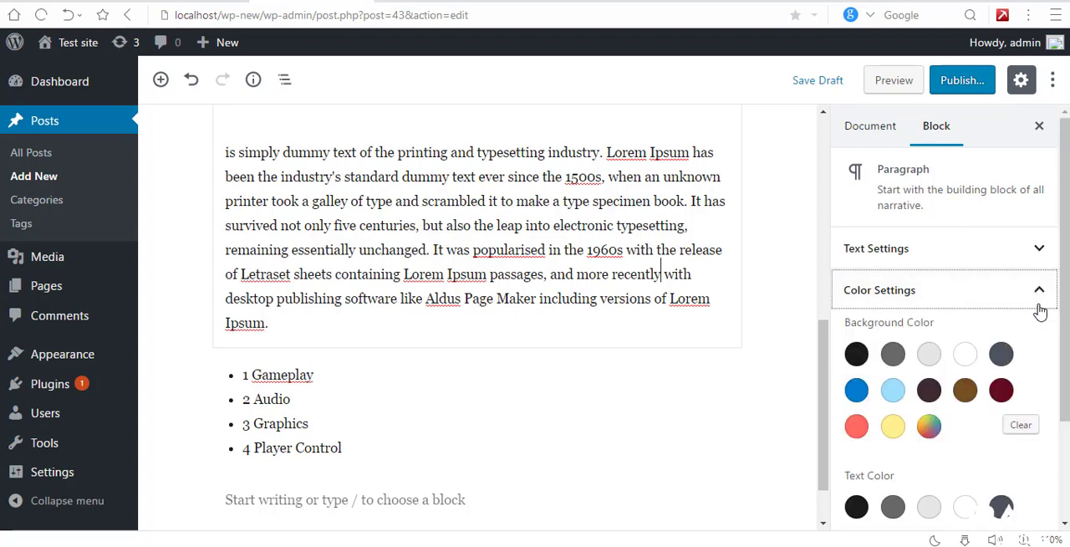
scroll(1065, 330, down, 1)
click(864, 323)
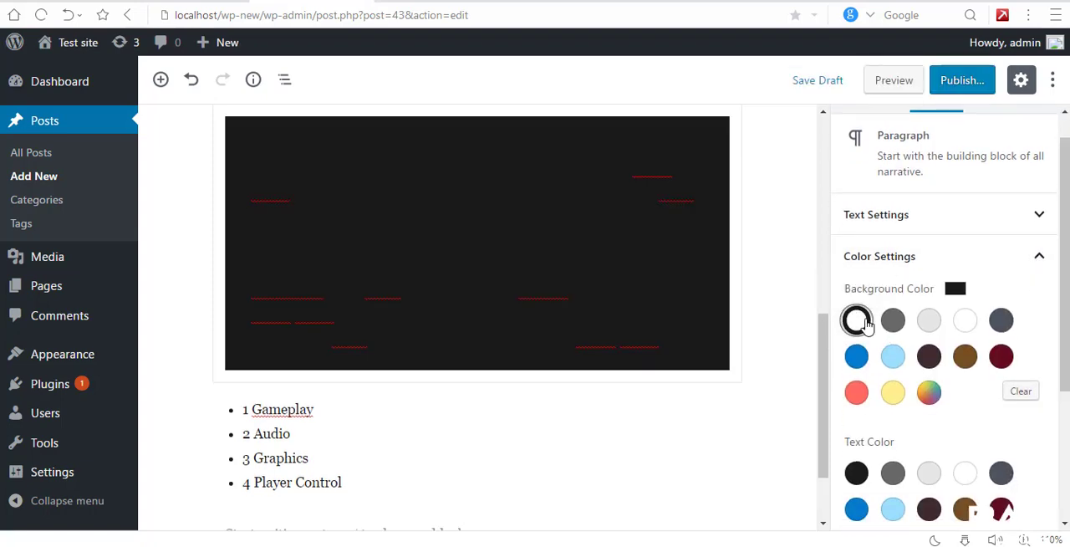
click(893, 323)
click(928, 322)
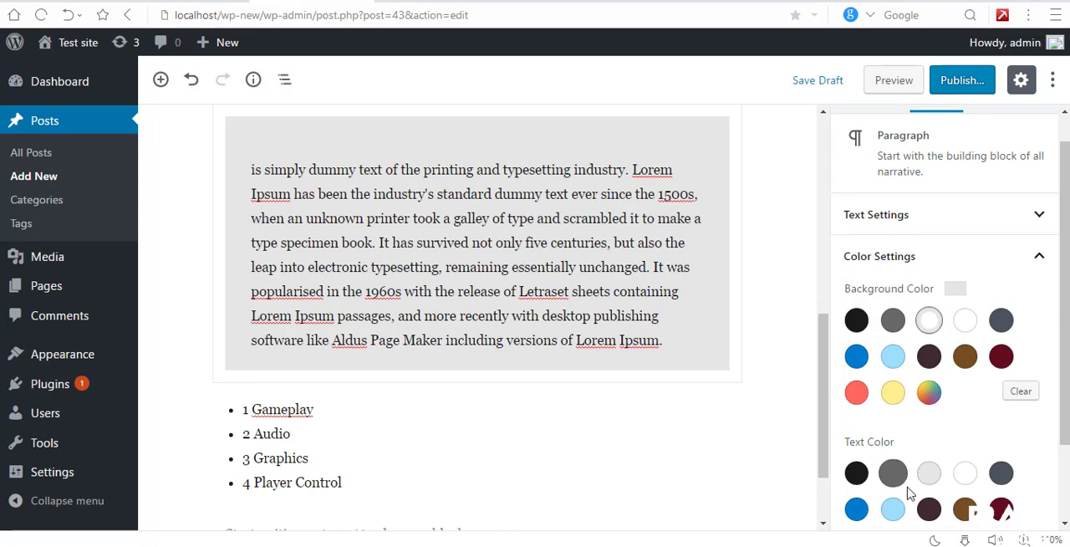
Step: Try white, brown and other text colors on the dummy-text paragraph, and set its text color to dark red
click(963, 476)
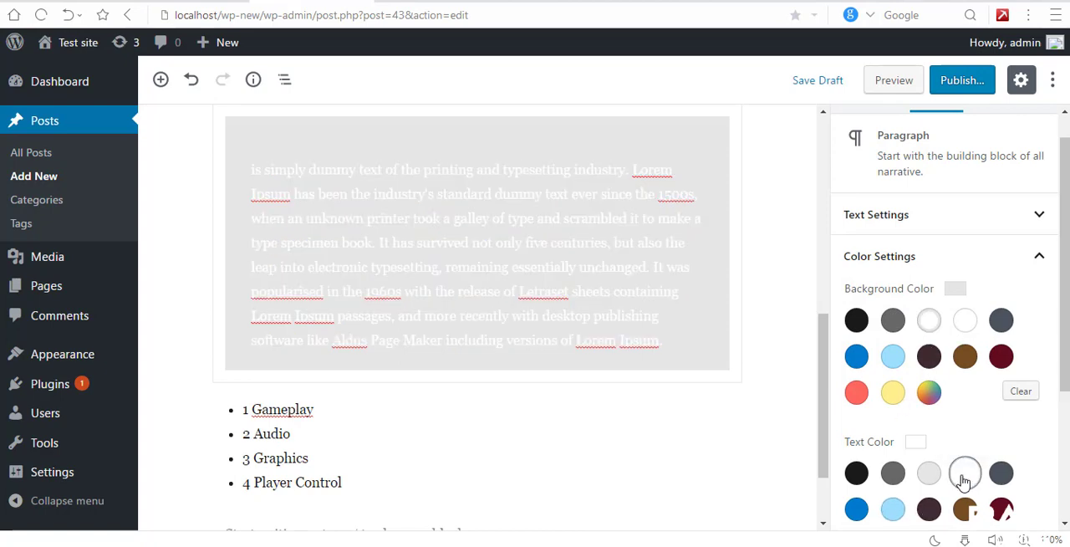
scroll(808, 461, down, 2)
scroll(943, 480, down, 3)
scroll(943, 480, up, 1)
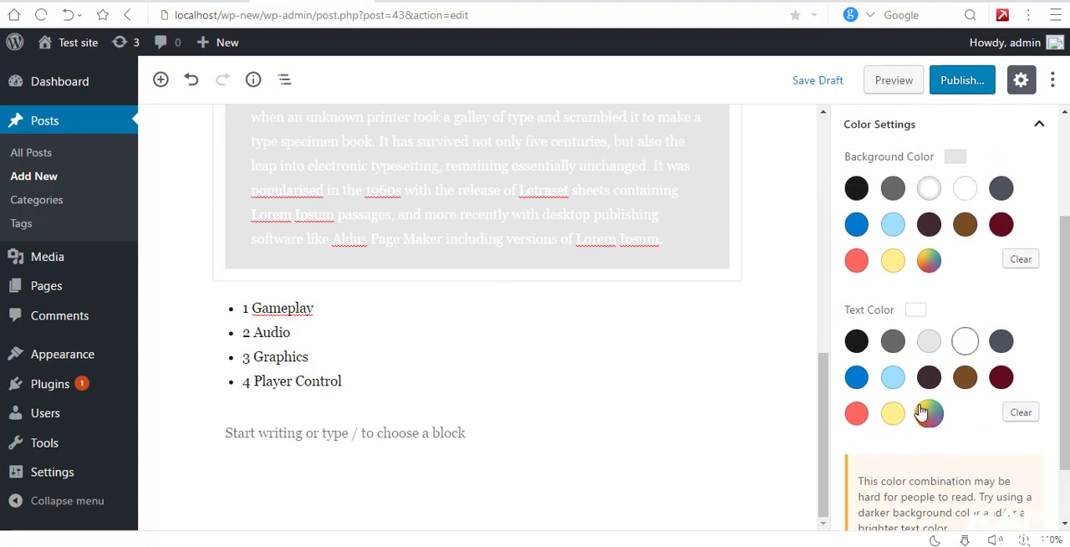
click(929, 373)
click(965, 408)
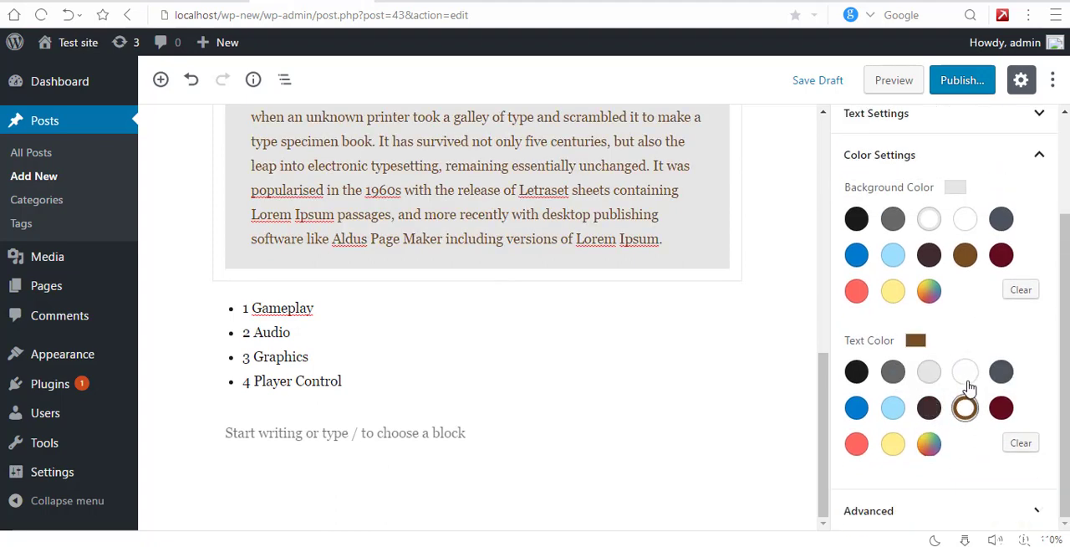
click(964, 372)
click(1001, 372)
click(1000, 407)
scroll(881, 415, up, 1)
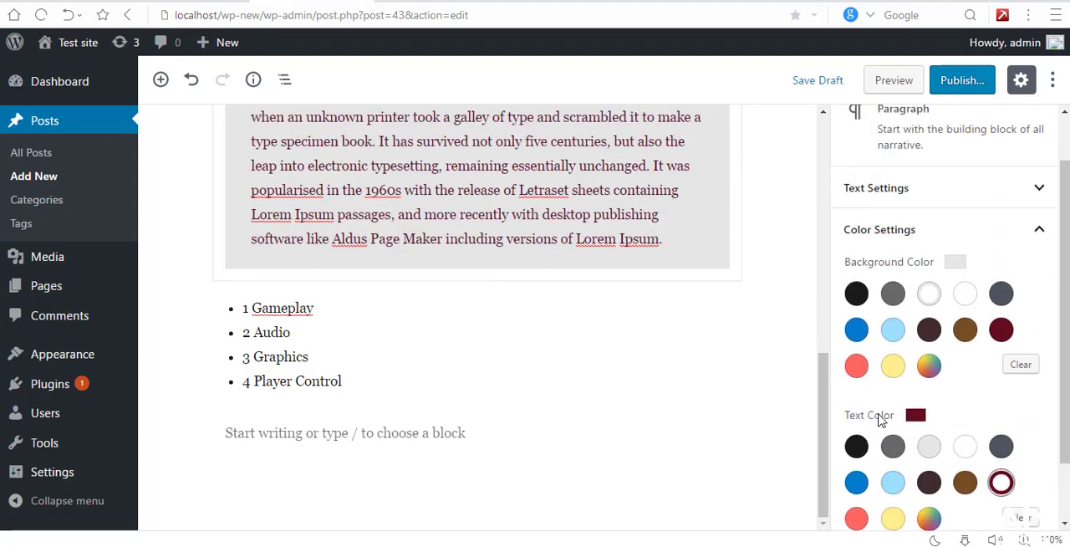
Step: Give the dummy-text paragraph a custom bright red background color
click(929, 370)
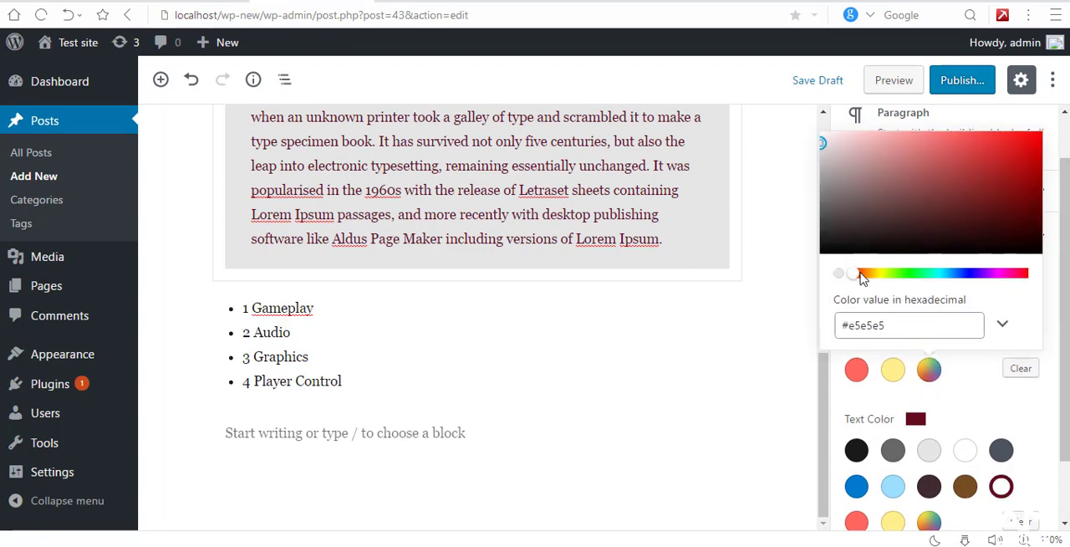
drag(863, 278, 1064, 265)
drag(848, 189, 1047, 167)
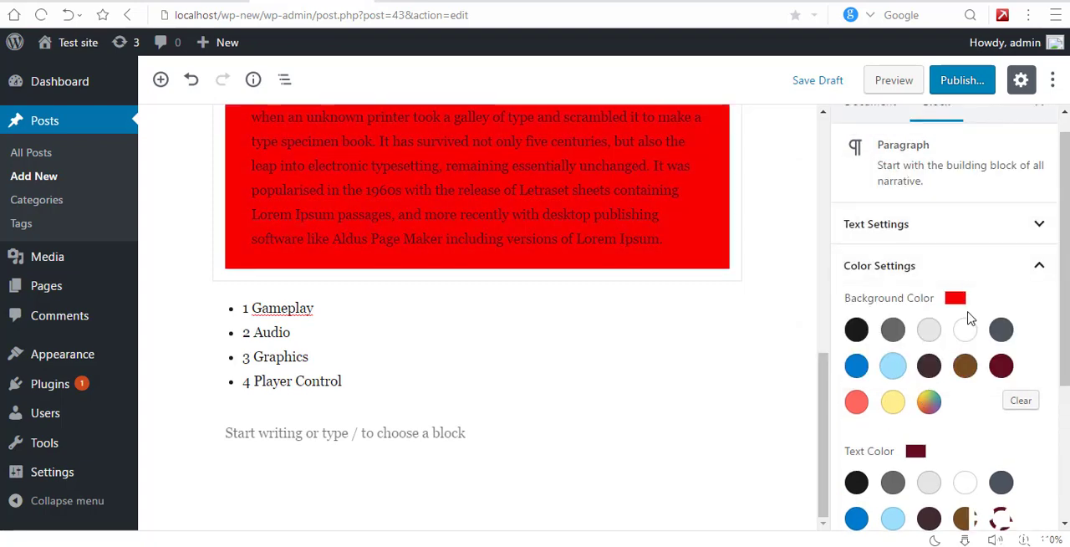
Step: Change the dummy-text paragraph's custom background color to white
click(928, 407)
mouse_move(854, 306)
mouse_down()
mouse_move(1068, 305)
mouse_move(832, 305)
mouse_move(1054, 307)
mouse_move(845, 310)
mouse_up()
drag(876, 206, 799, 167)
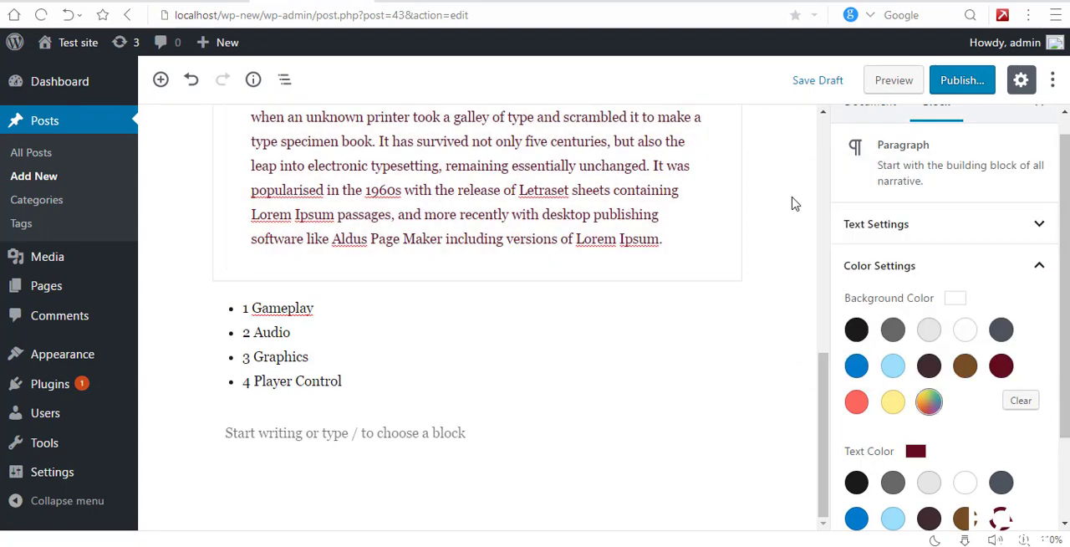
scroll(724, 413, up, 2)
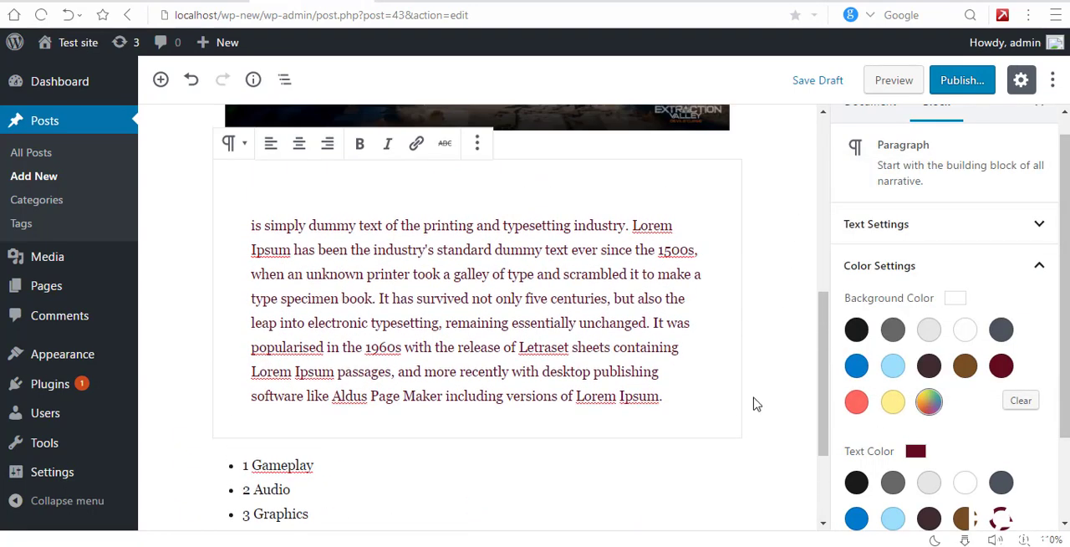
Step: Enter "p { font-size: 15px; }" as the dummy-text paragraph's additional CSS class, and select the entered text
click(1053, 267)
click(1041, 338)
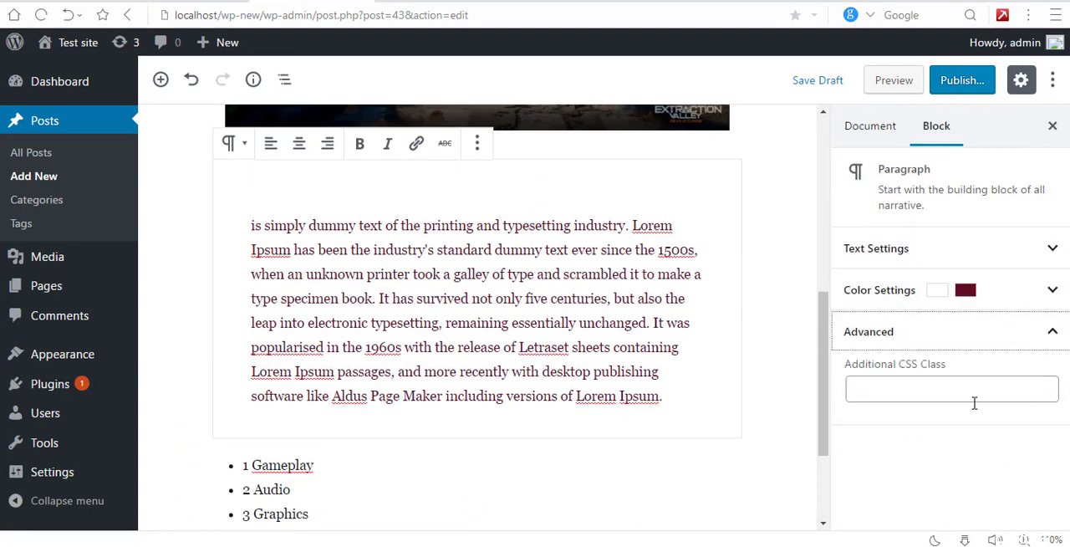
click(956, 390)
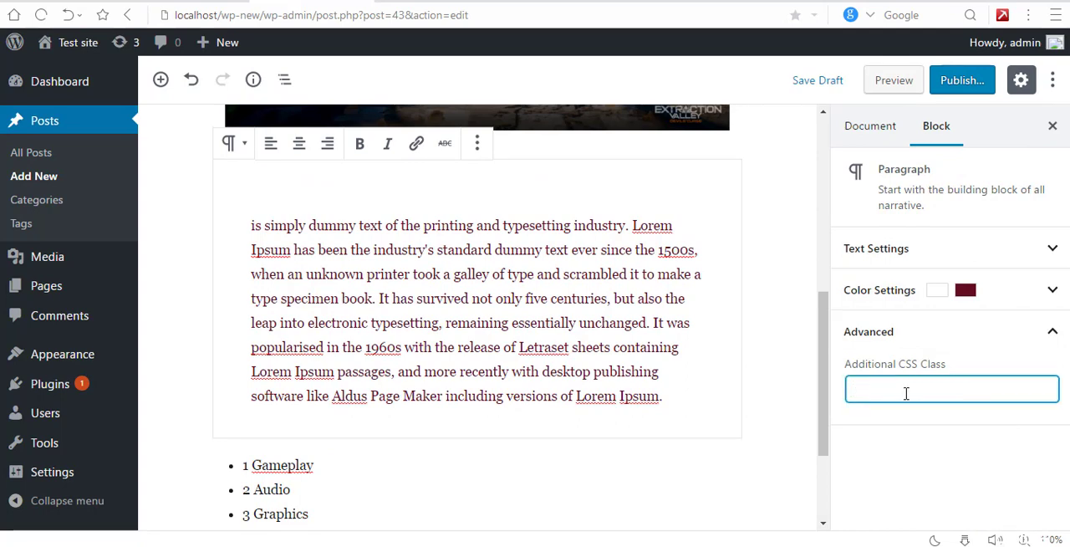
text(p { font-size: 15px; })
click(990, 465)
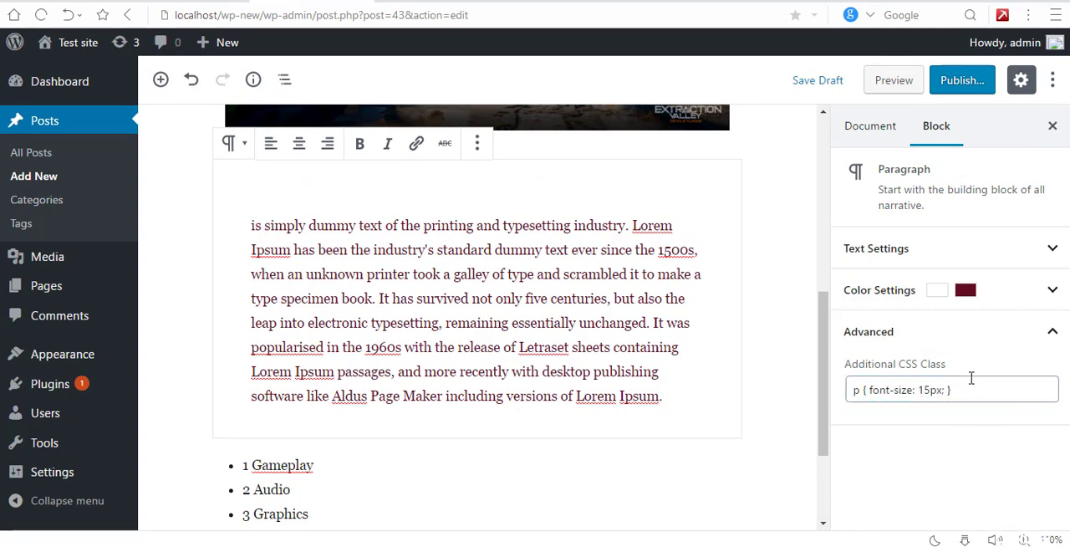
click(1053, 335)
click(1054, 335)
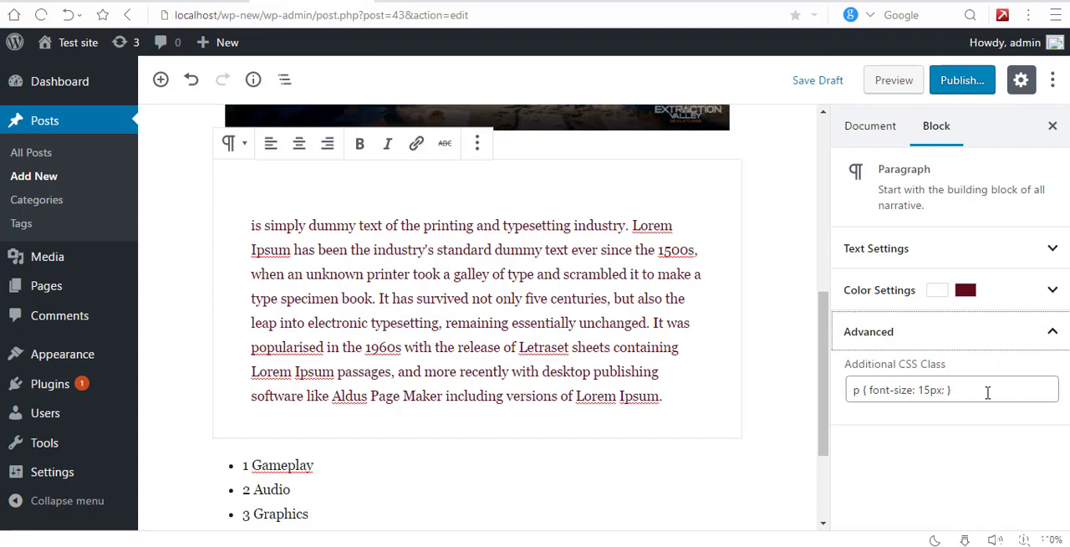
drag(988, 392, 790, 397)
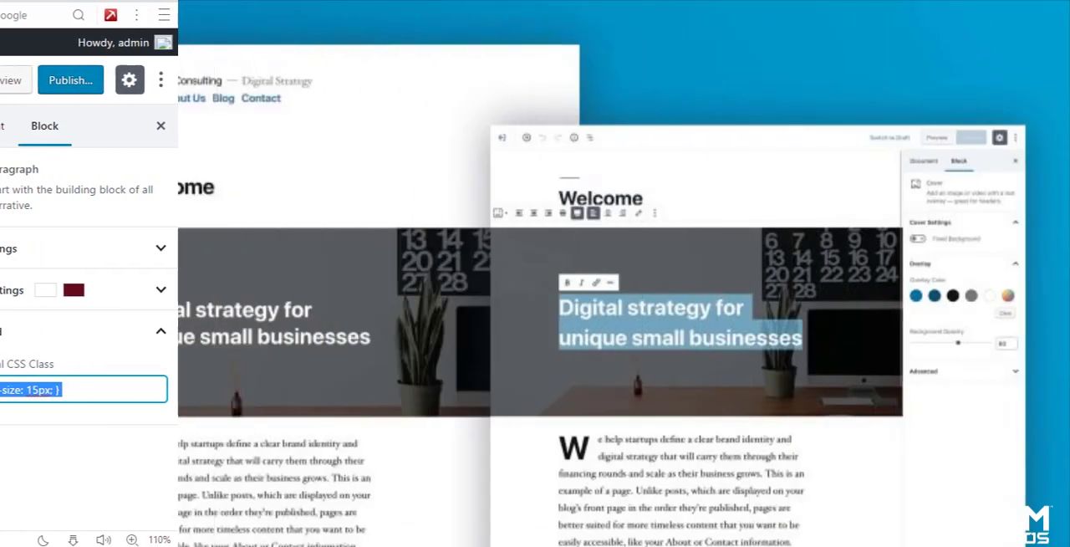